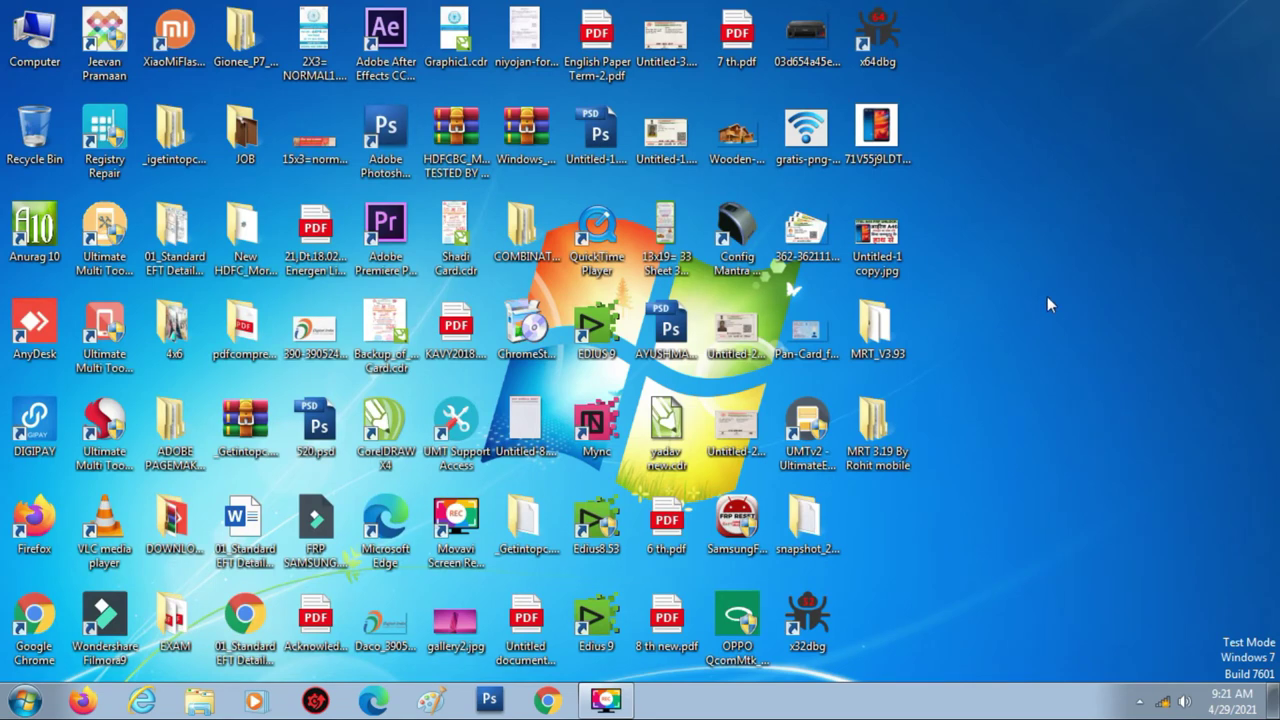
Step: Refresh the desktop twice, then launch Google Chrome to a blank new tab
right_click(1044, 280)
click(1100, 340)
right_click(1069, 274)
click(1120, 332)
click(550, 705)
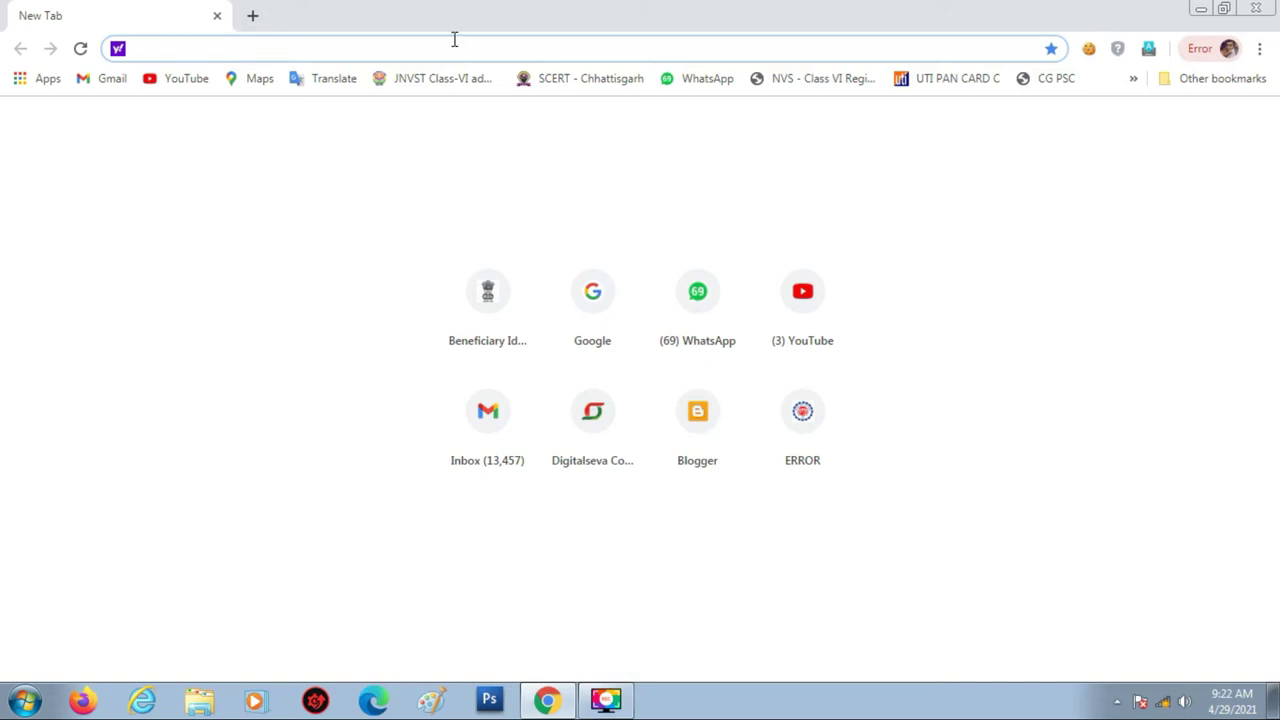
text(www)
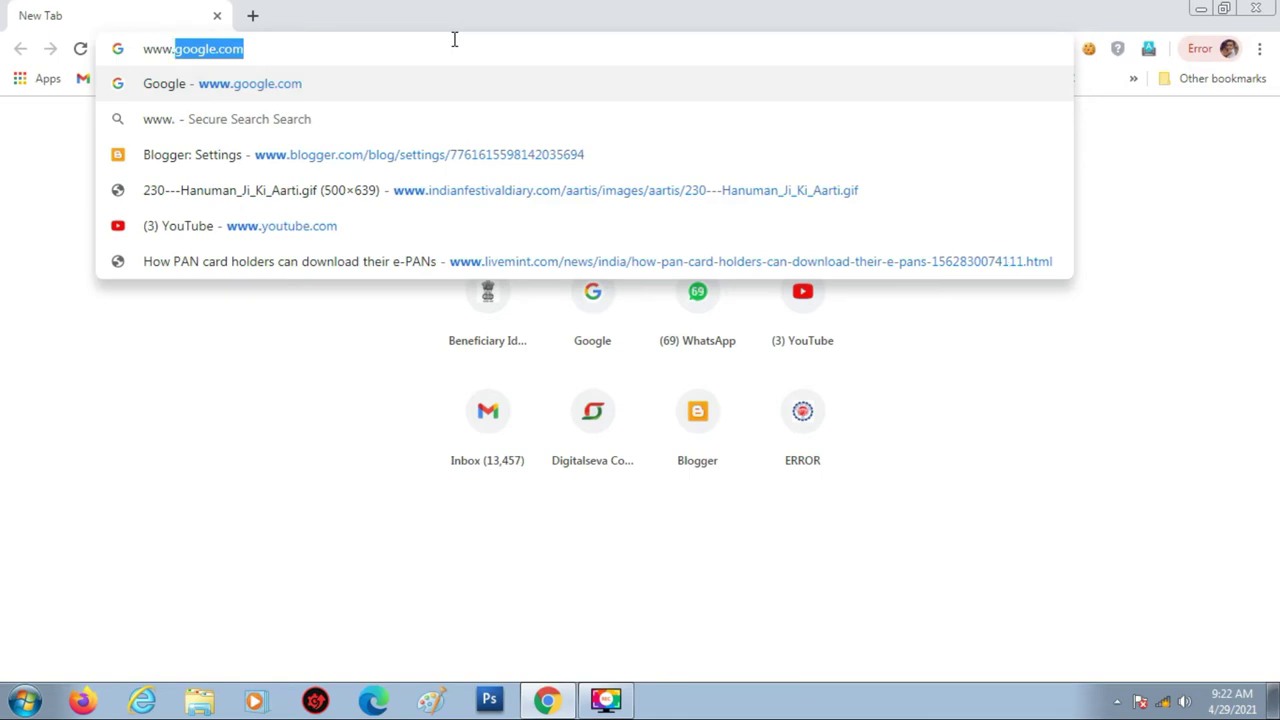
text(.cowin)
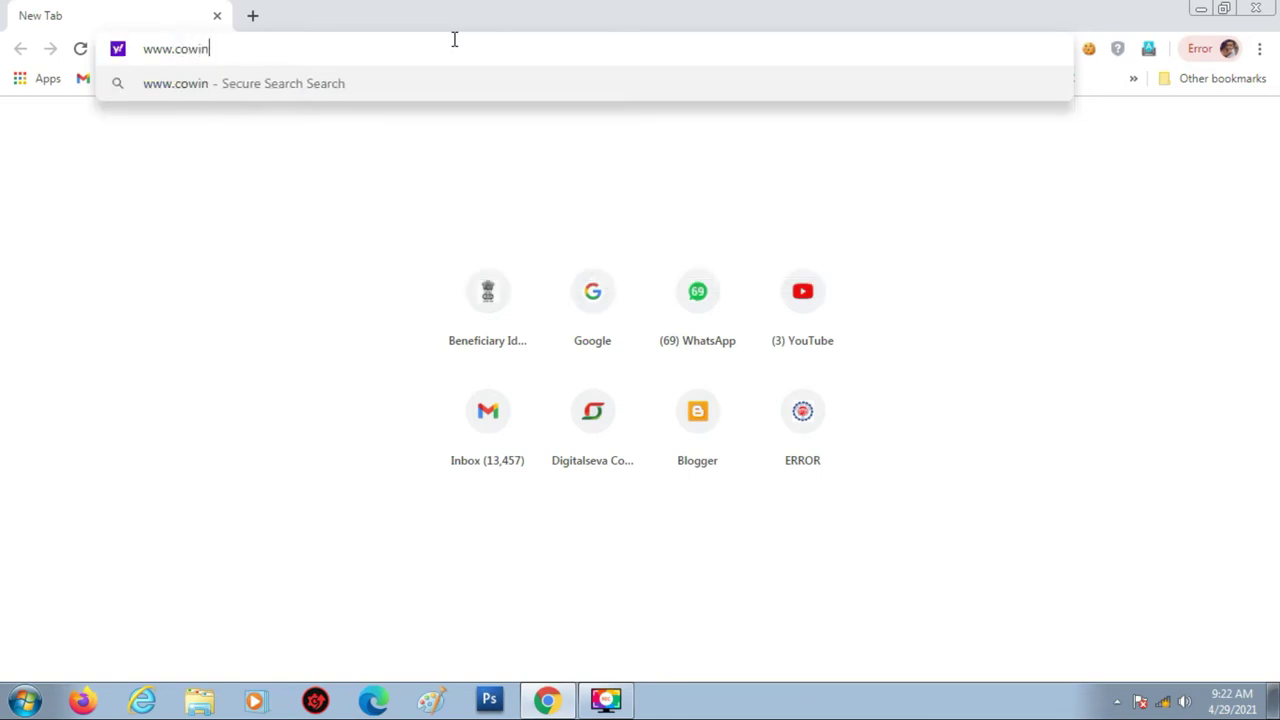
text(.go)
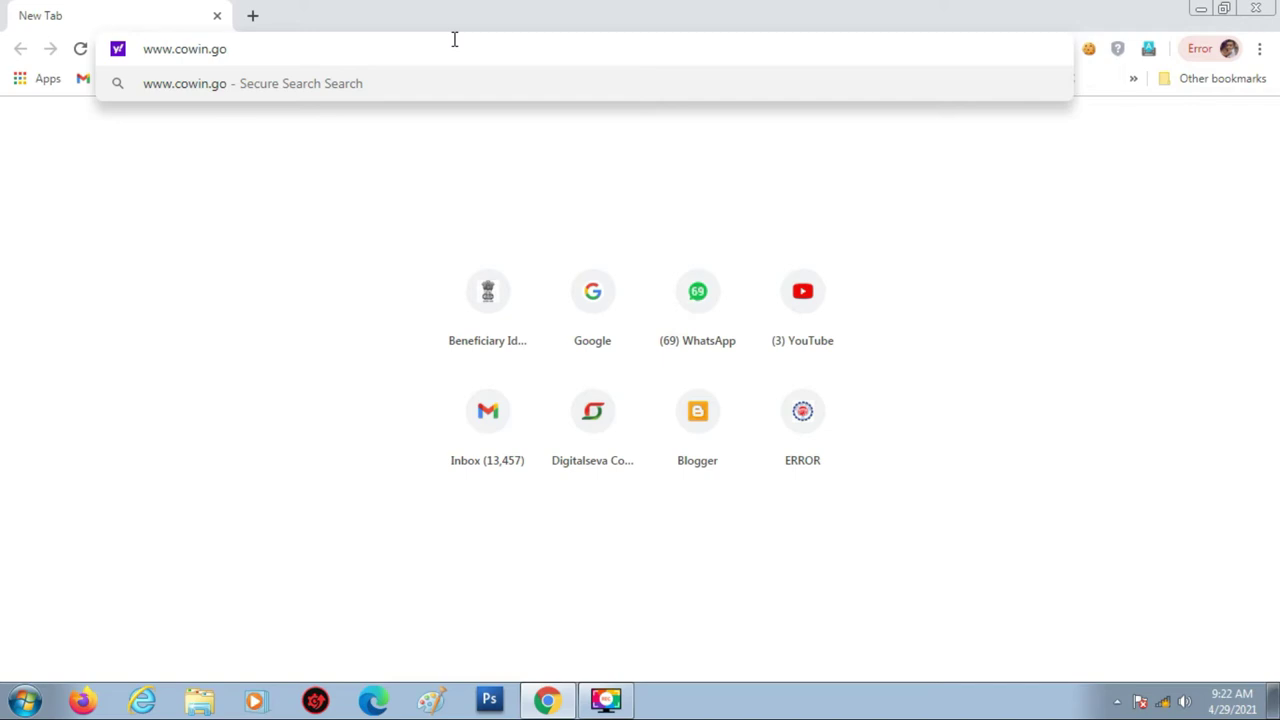
text(v.in)
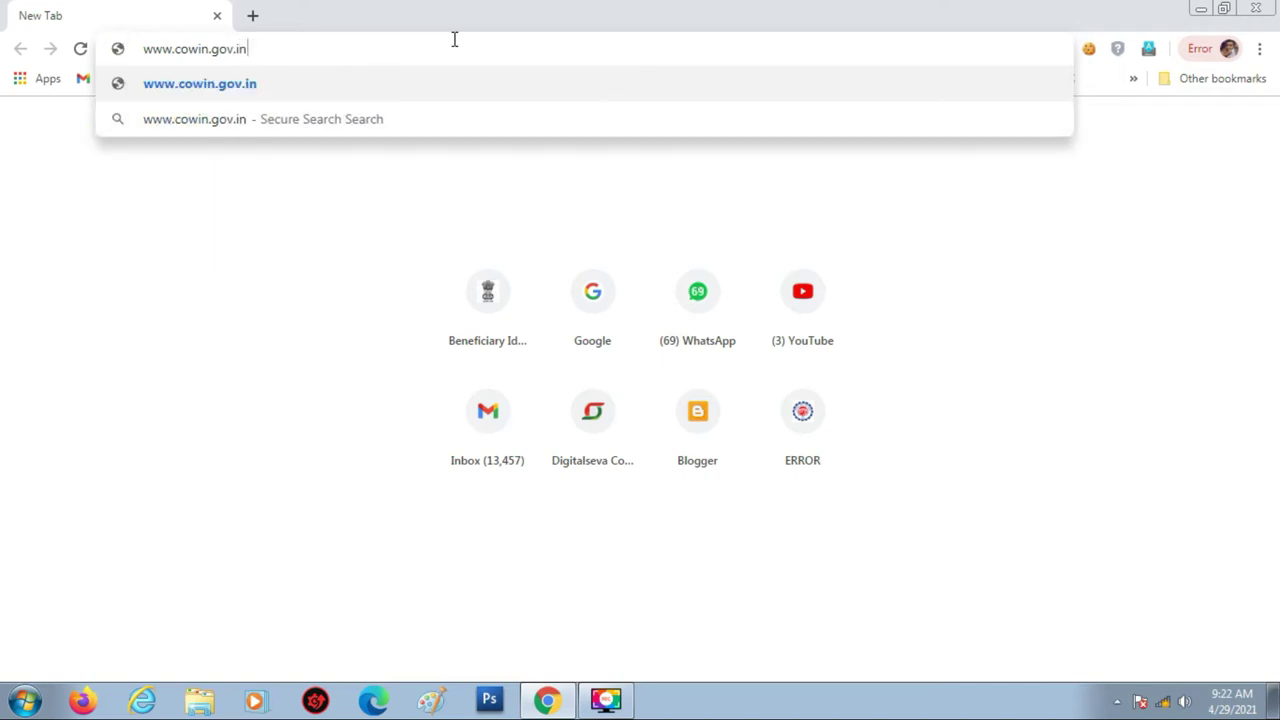
click(250, 84)
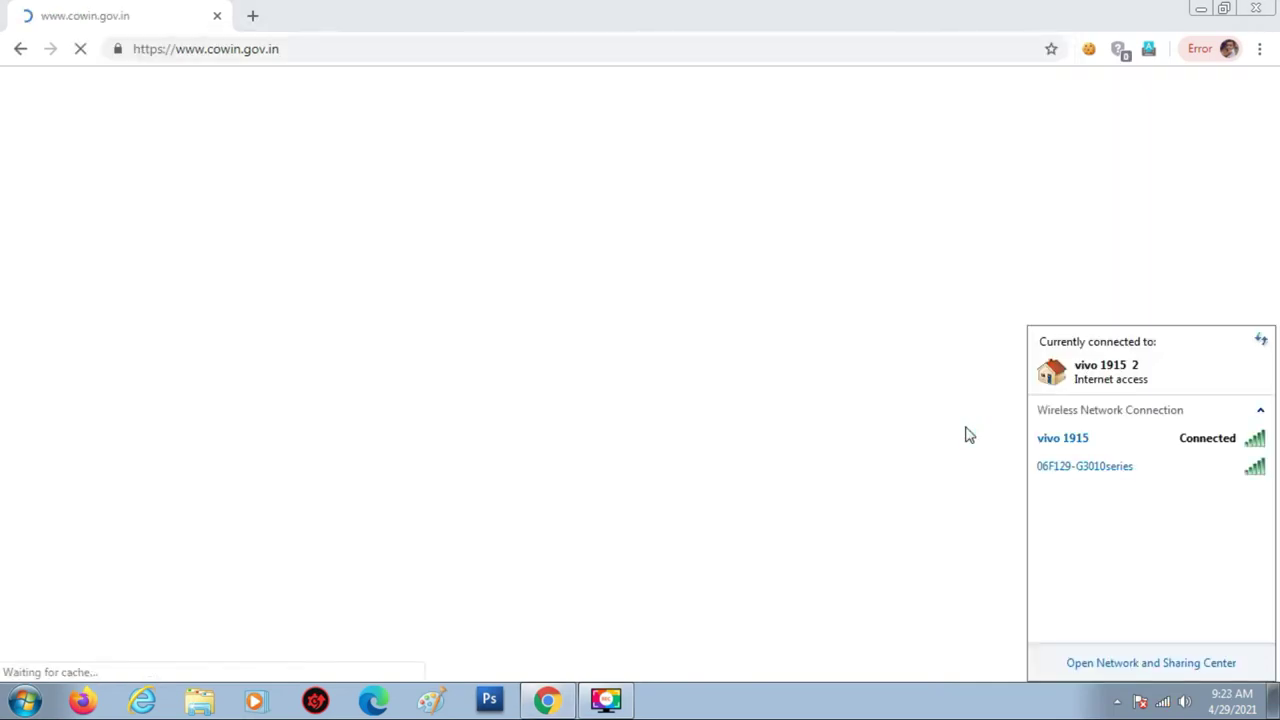
click(460, 24)
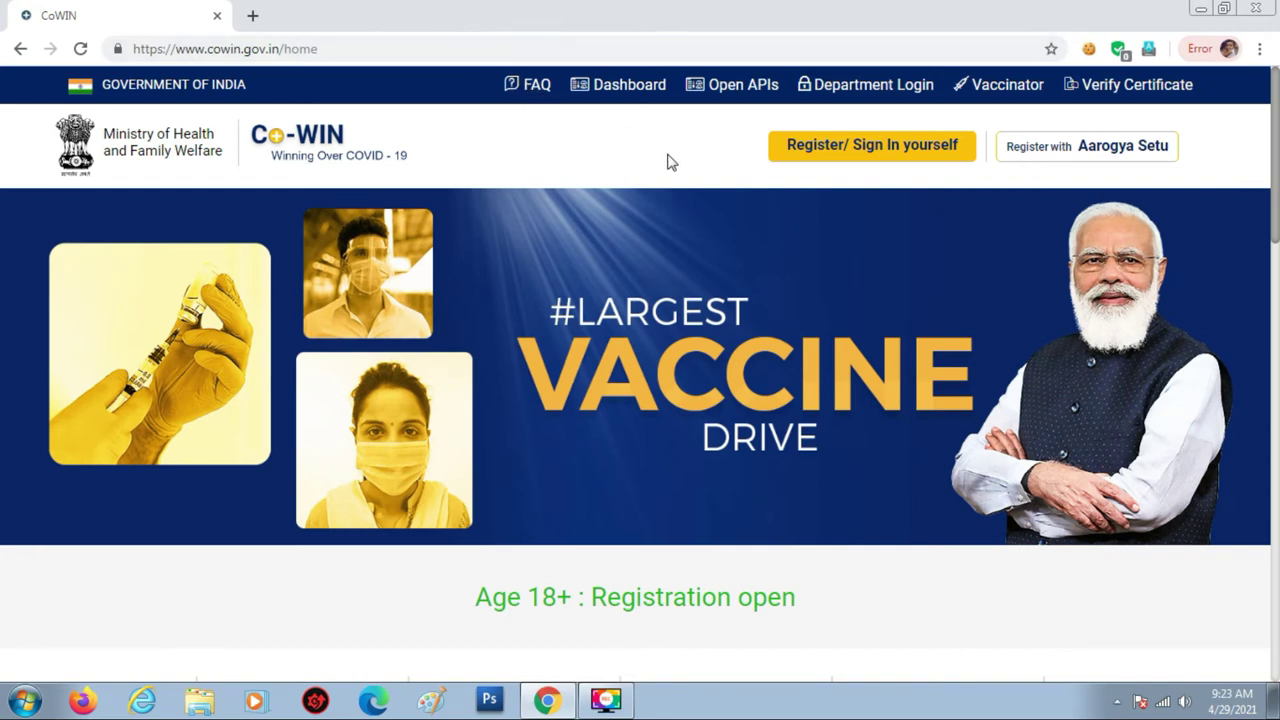
Step: Scroll through the vaccination statistics, then open the Register / Sign In yourself page
scroll(760, 280, down, 1)
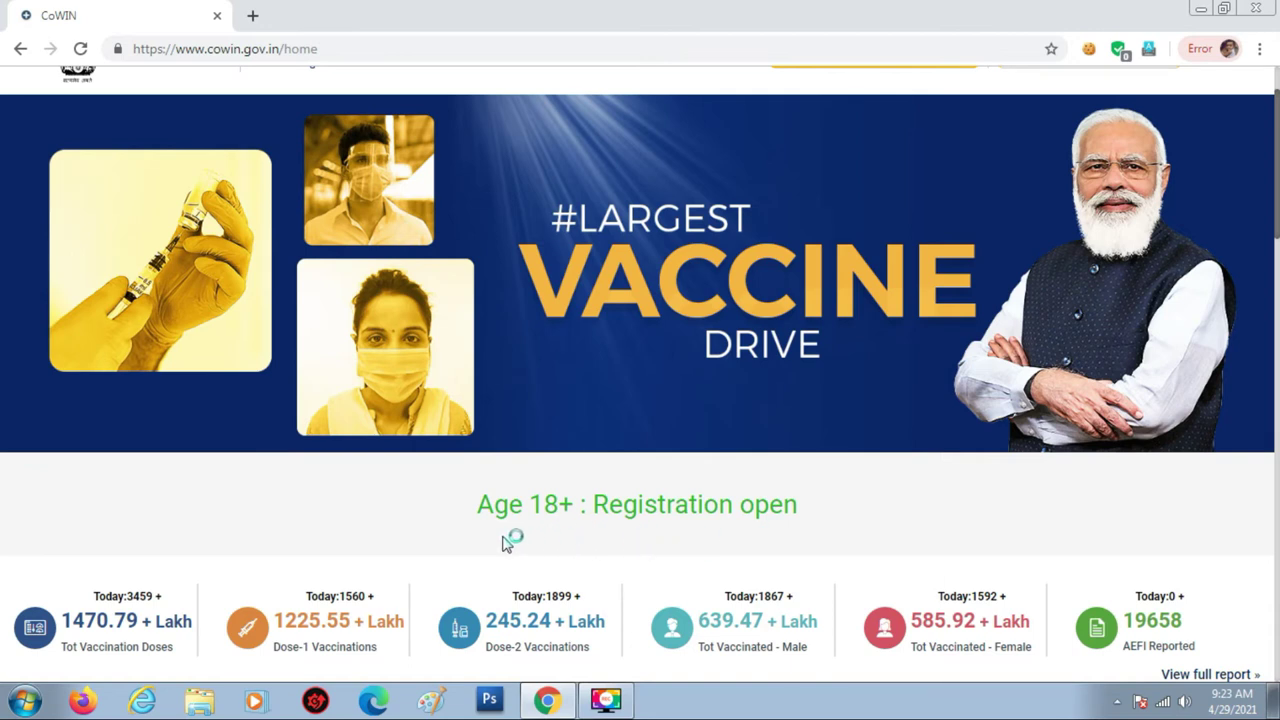
scroll(503, 541, down, 1)
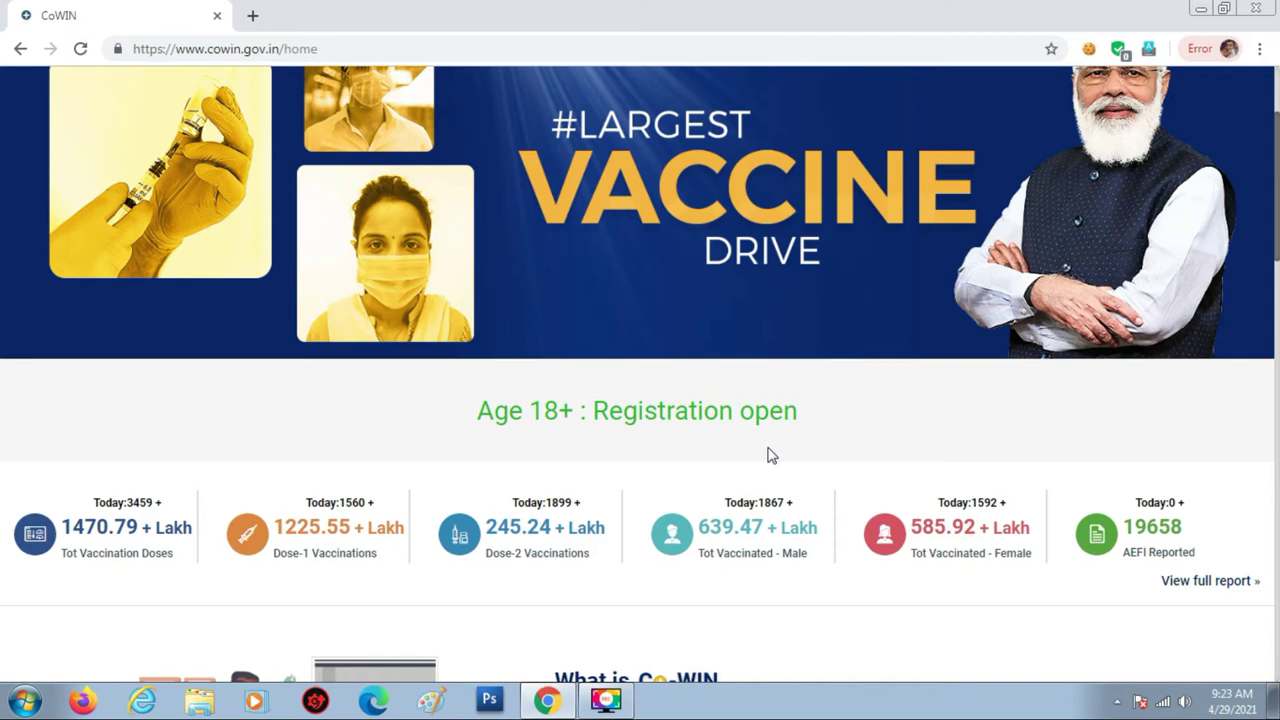
scroll(770, 455, up, 2)
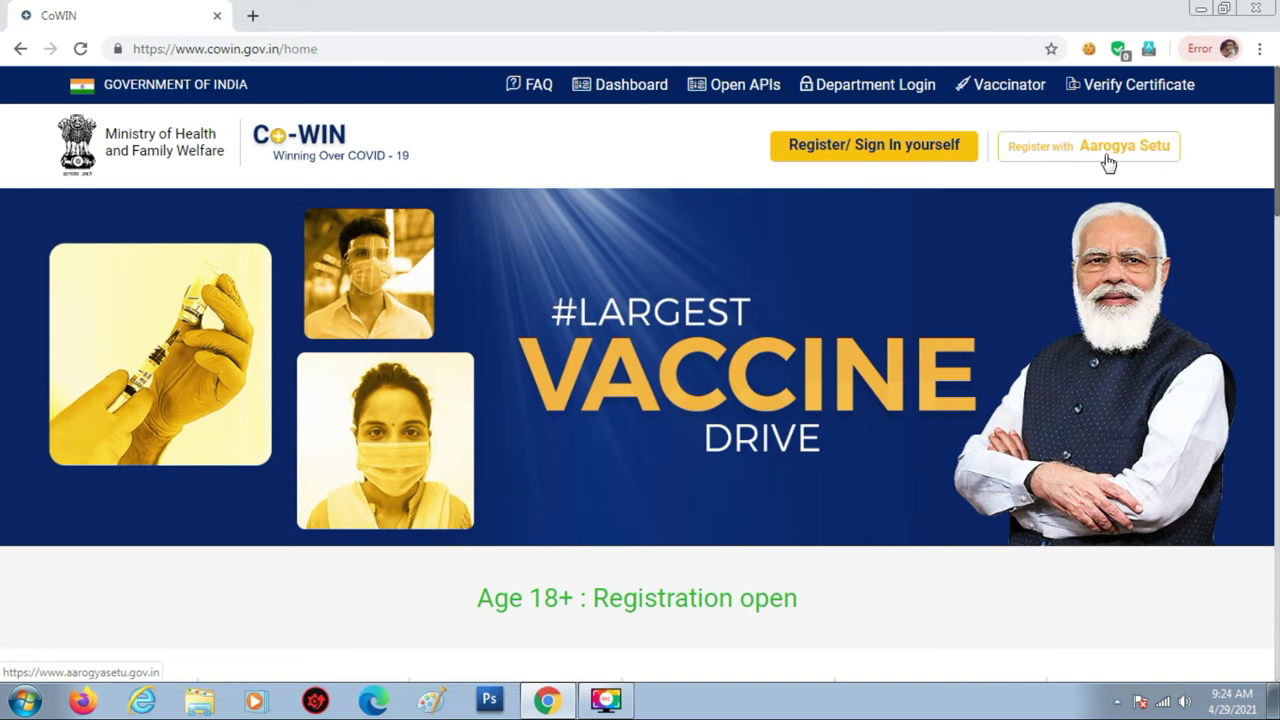
click(840, 153)
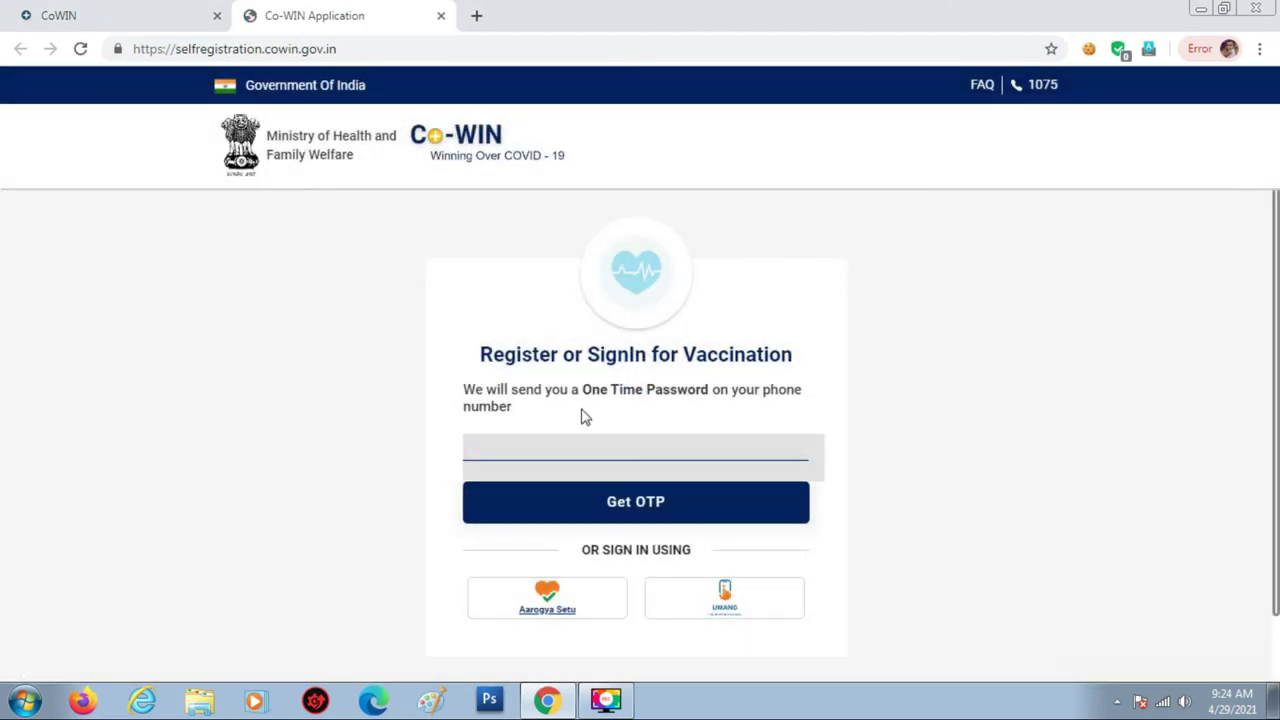
Step: Enter the account's mobile number and request a one-time password
click(497, 440)
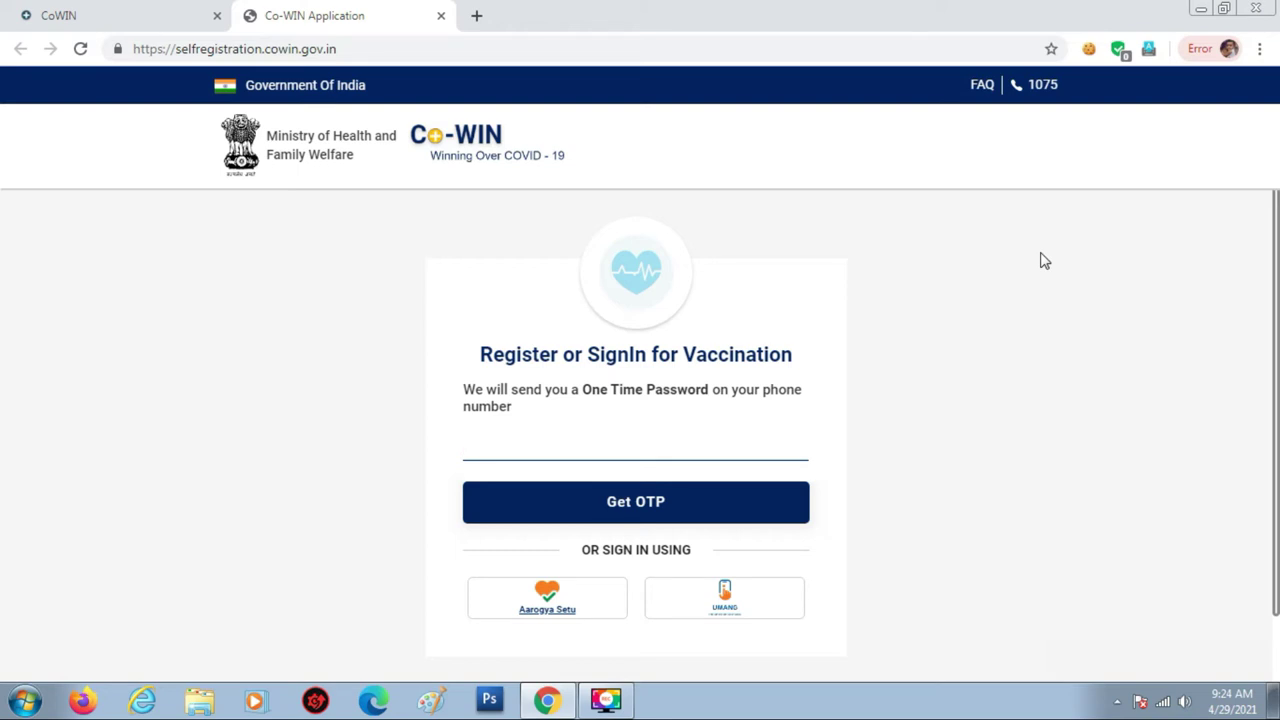
text(7)
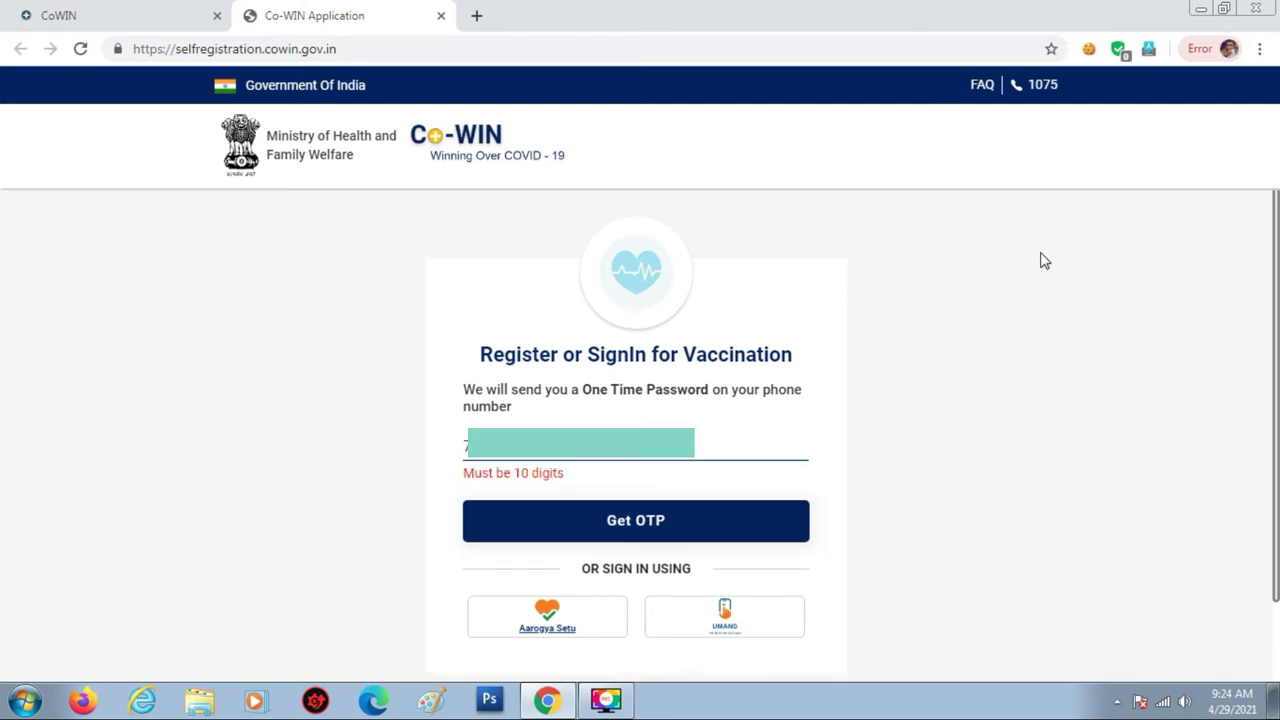
text(0)
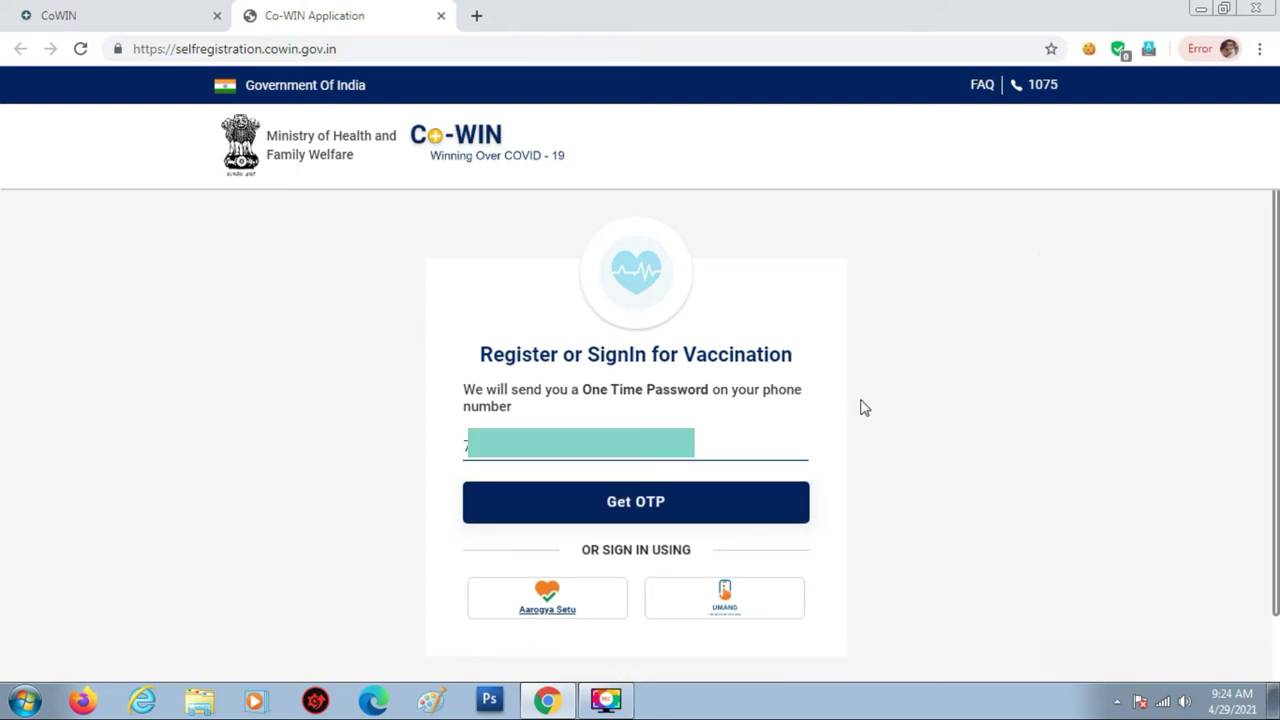
click(688, 502)
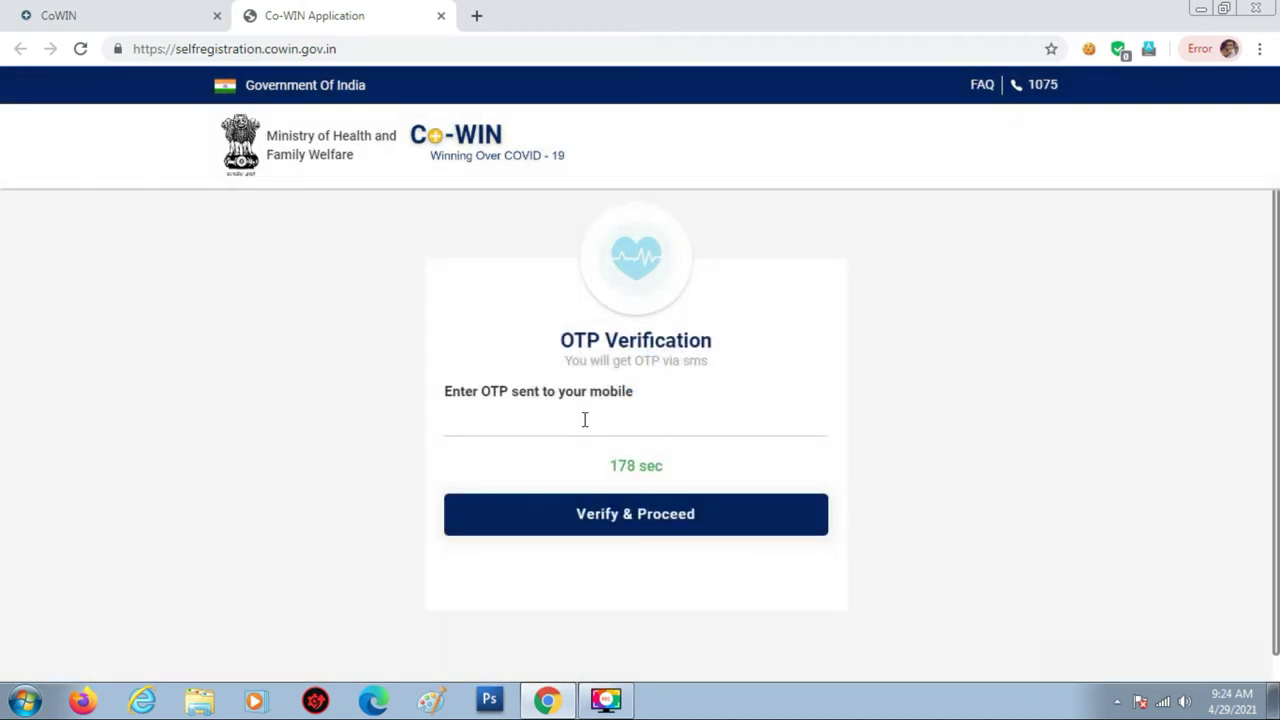
Step: Enter the received one-time password and verify it to reach the Welcome page
click(585, 418)
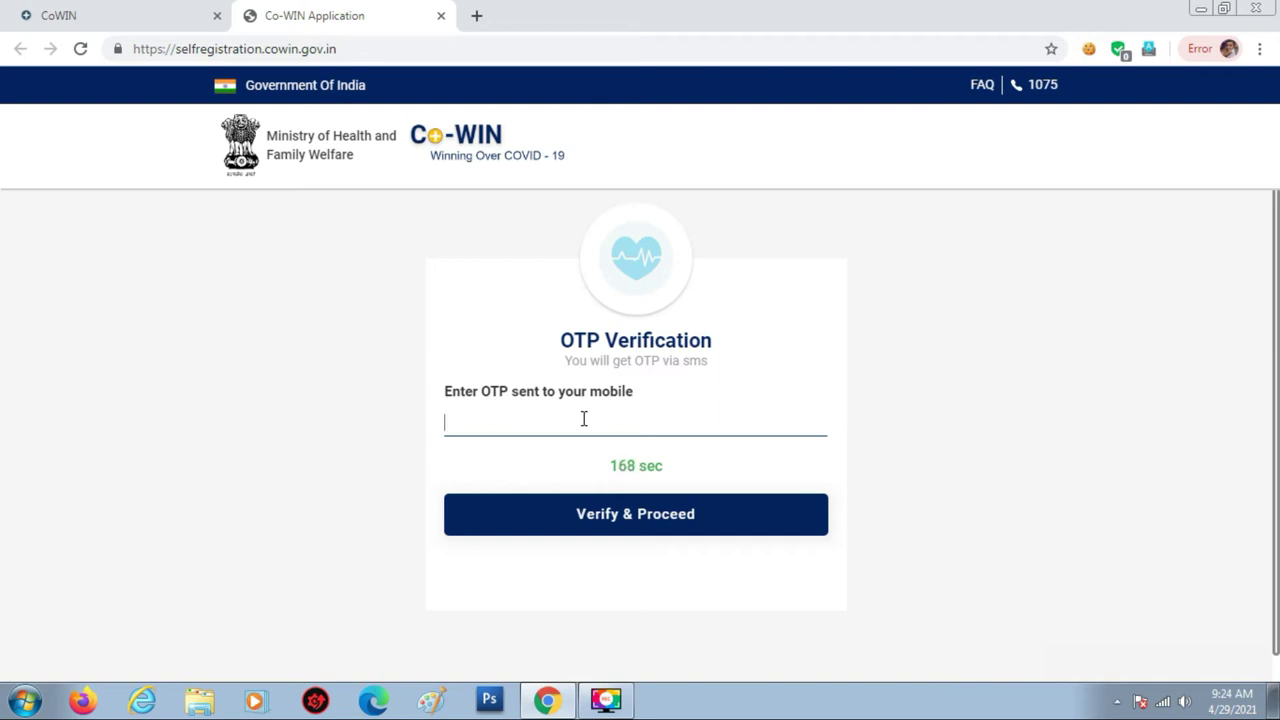
click(621, 516)
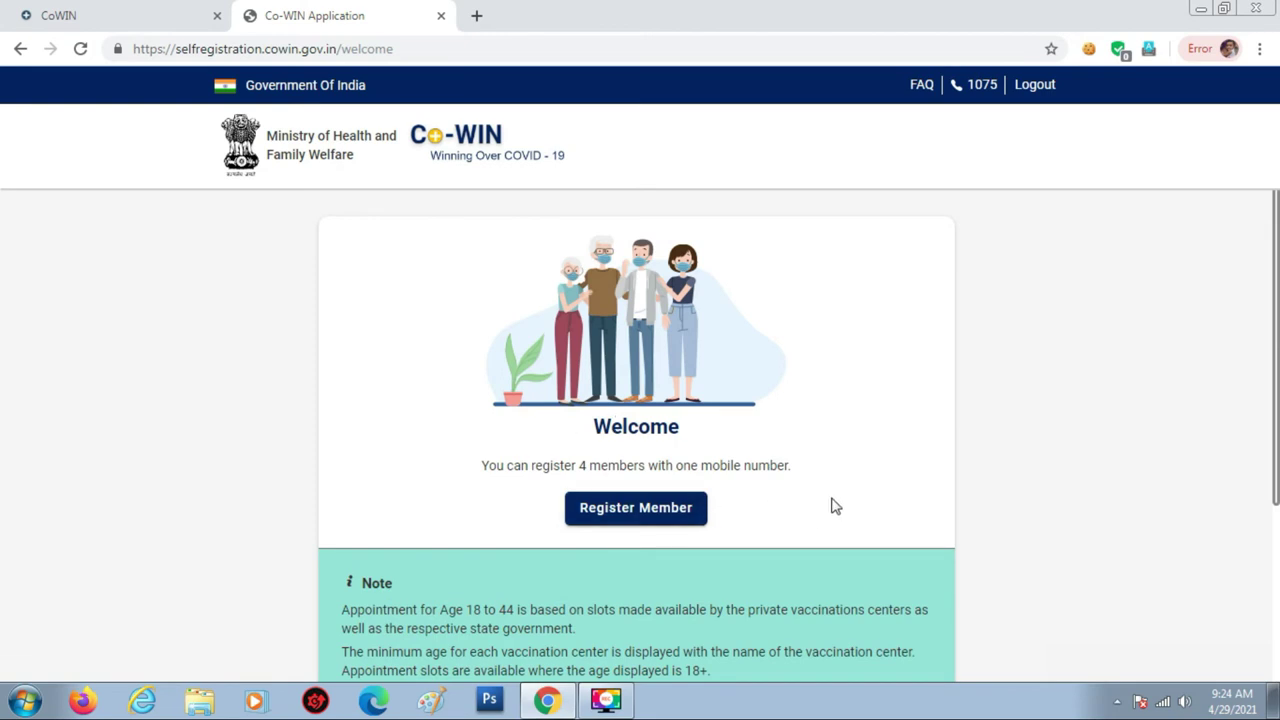
scroll(831, 505, down, 3)
Step: Choose Aadhaar Card as the photo ID proof in the registration form
scroll(831, 497, up, 3)
click(623, 523)
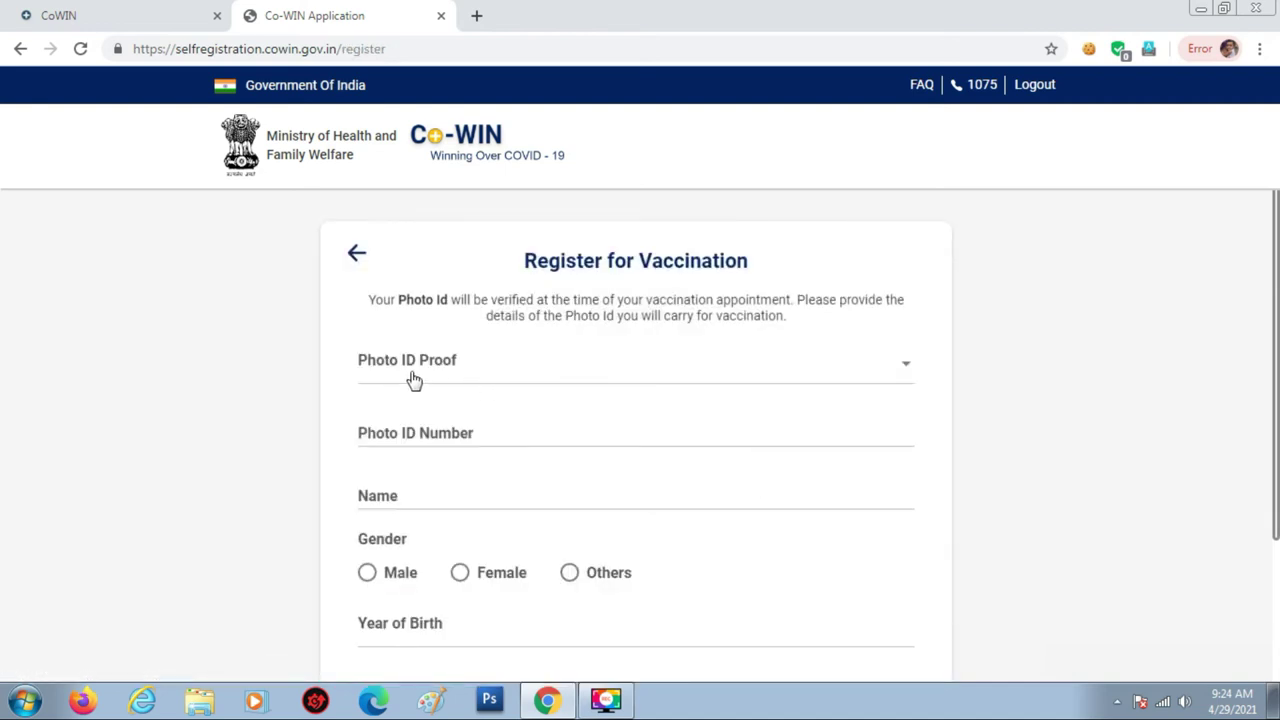
click(410, 379)
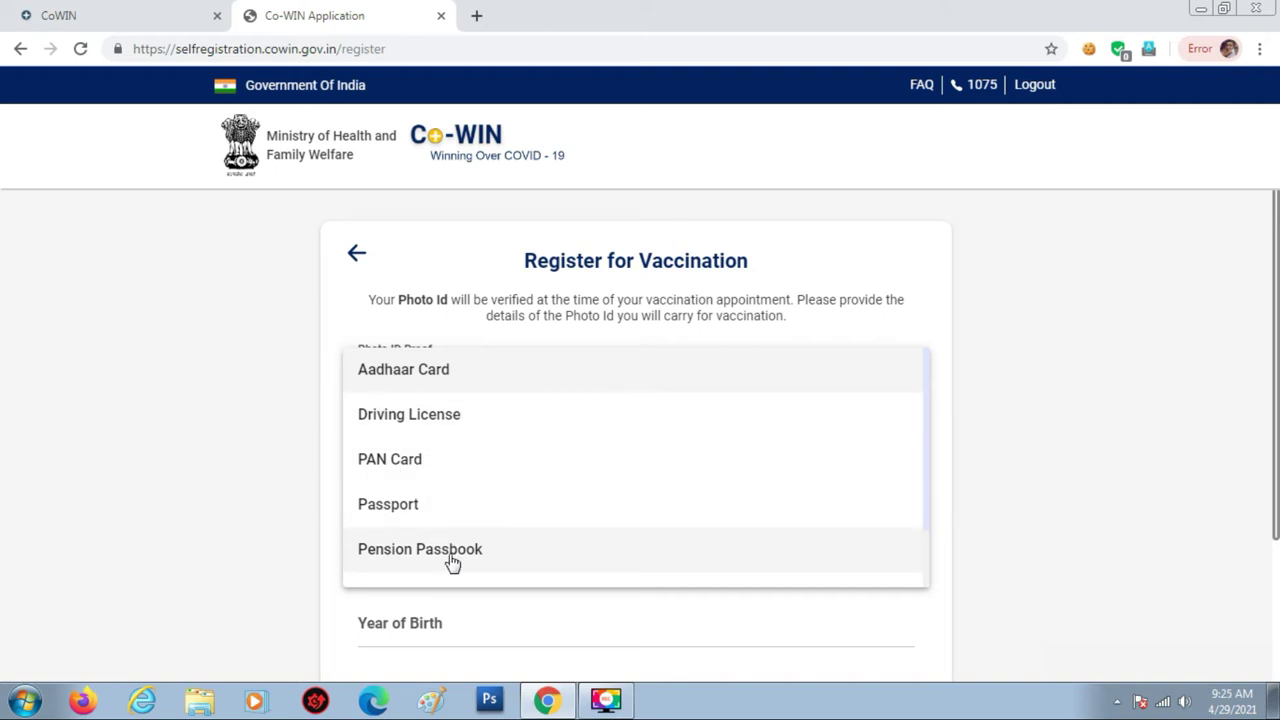
scroll(500, 475, down, 2)
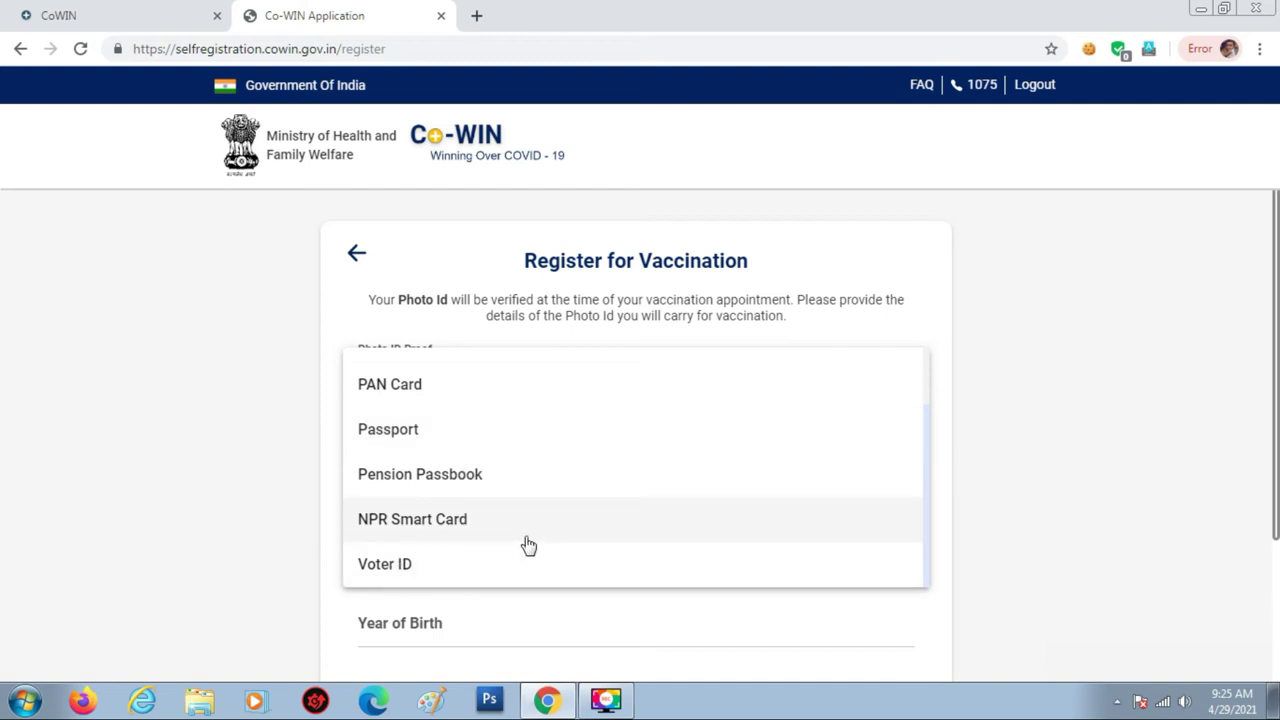
scroll(528, 545, up, 2)
click(266, 380)
click(431, 374)
click(406, 376)
Step: Set the gender to Female, then abandon the form for the Account Details dashboard
click(467, 431)
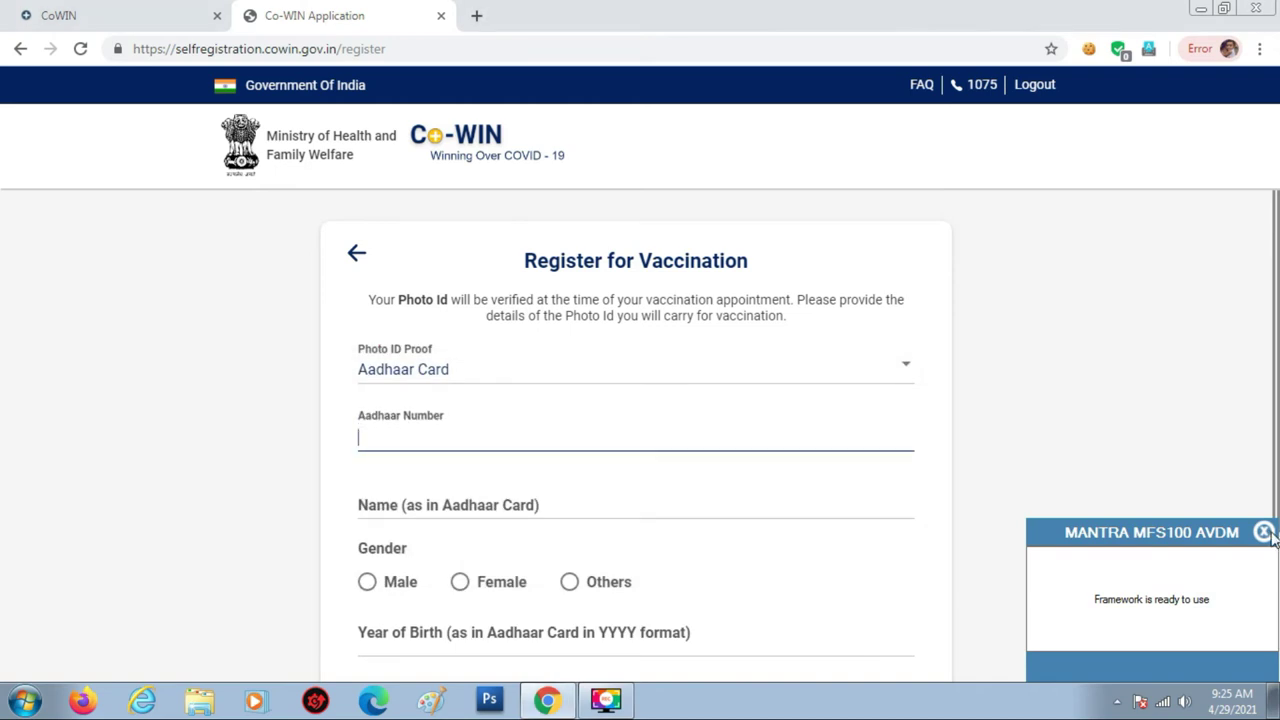
click(405, 508)
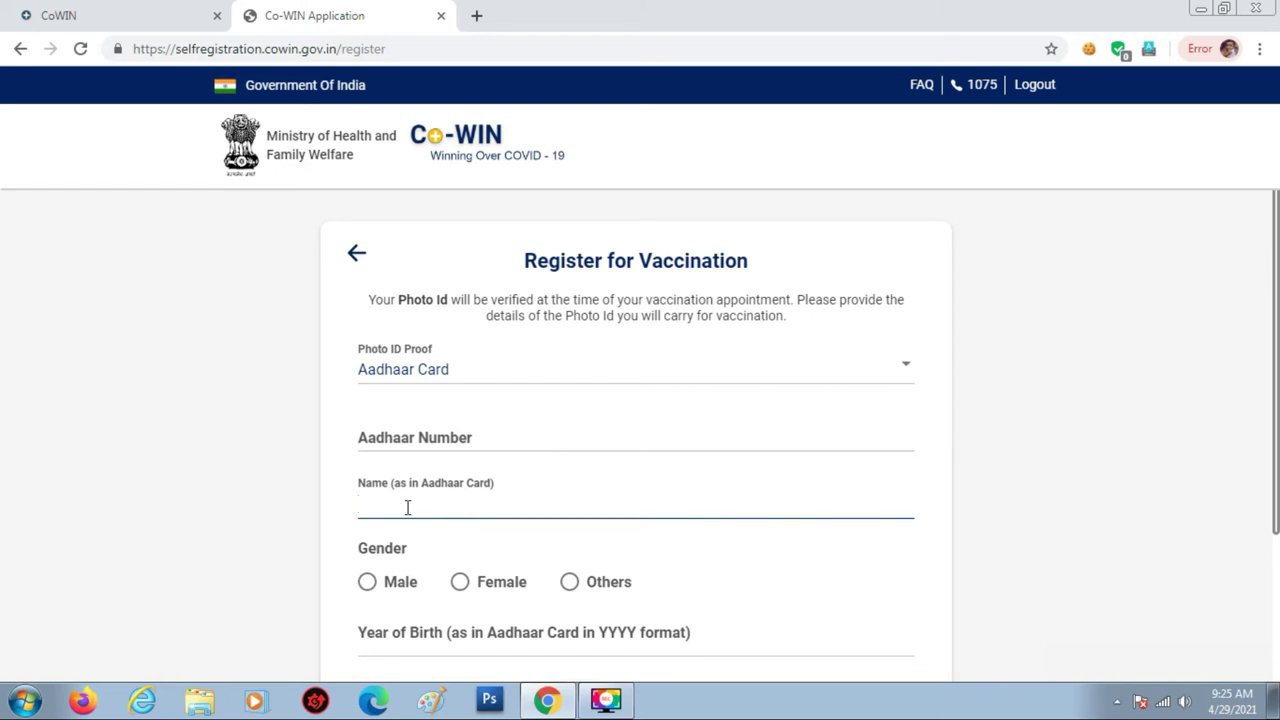
click(364, 583)
click(461, 583)
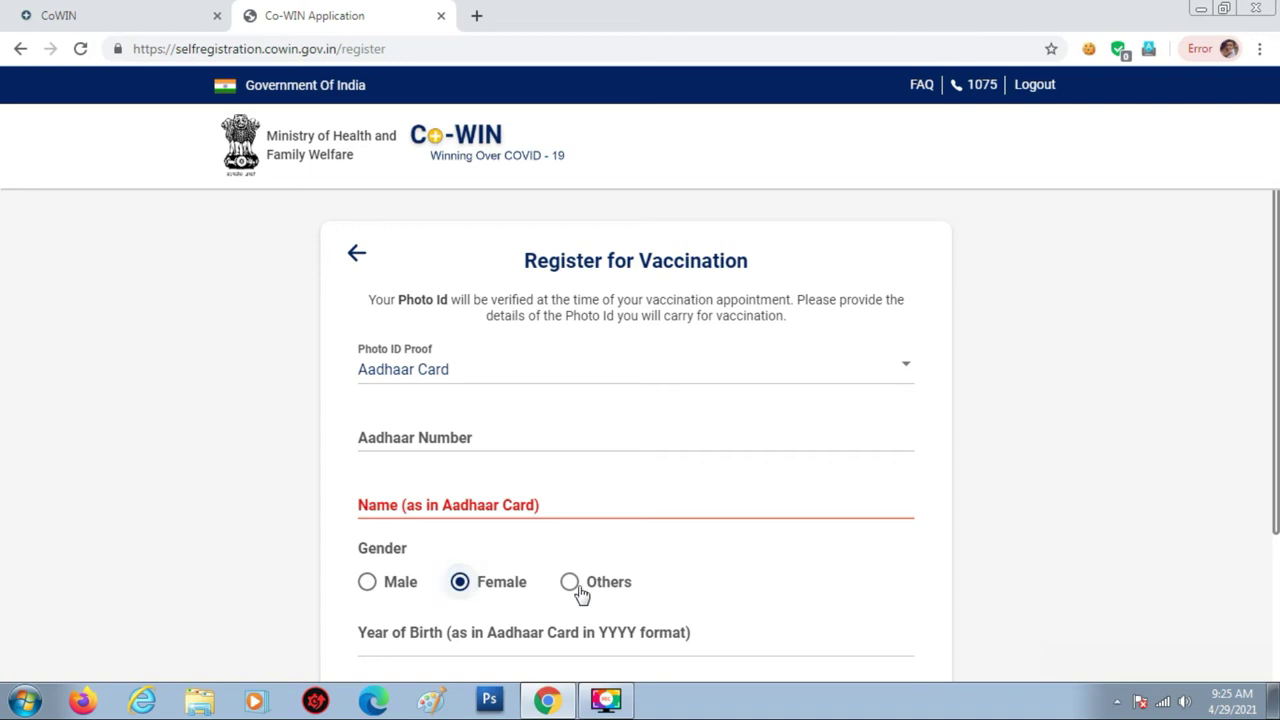
scroll(809, 551, down, 1)
click(472, 546)
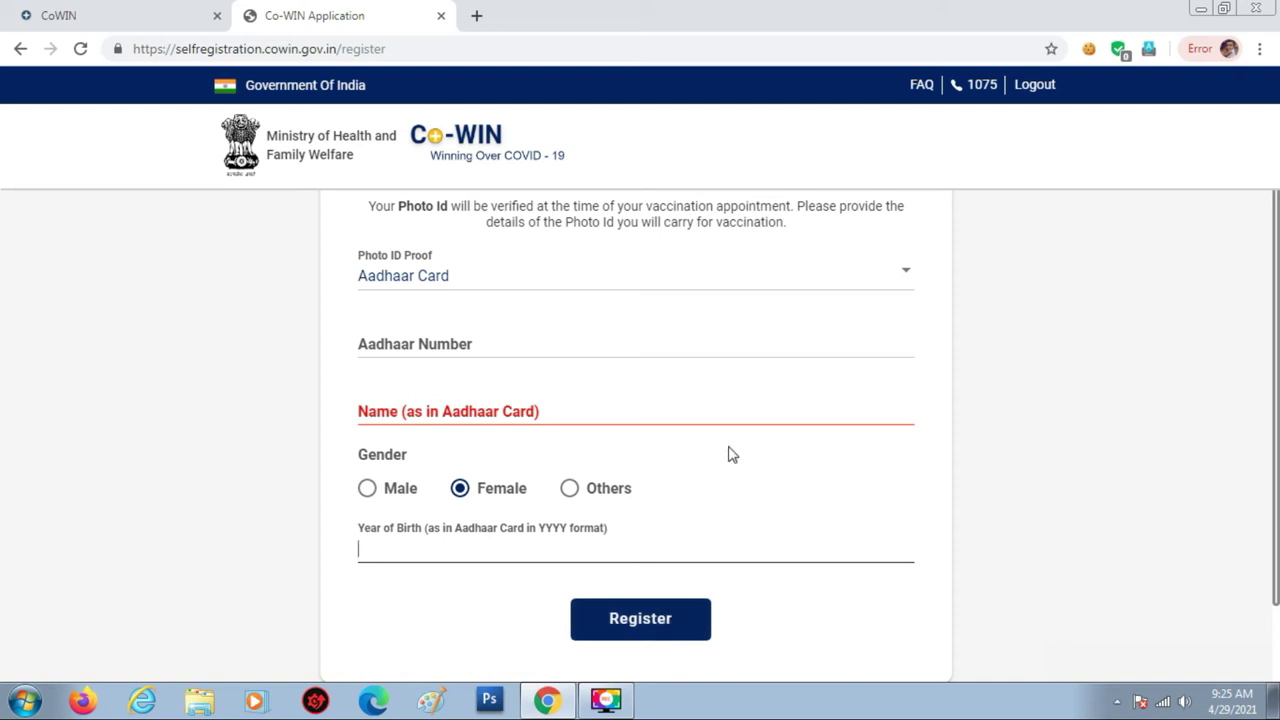
scroll(815, 506, up, 1)
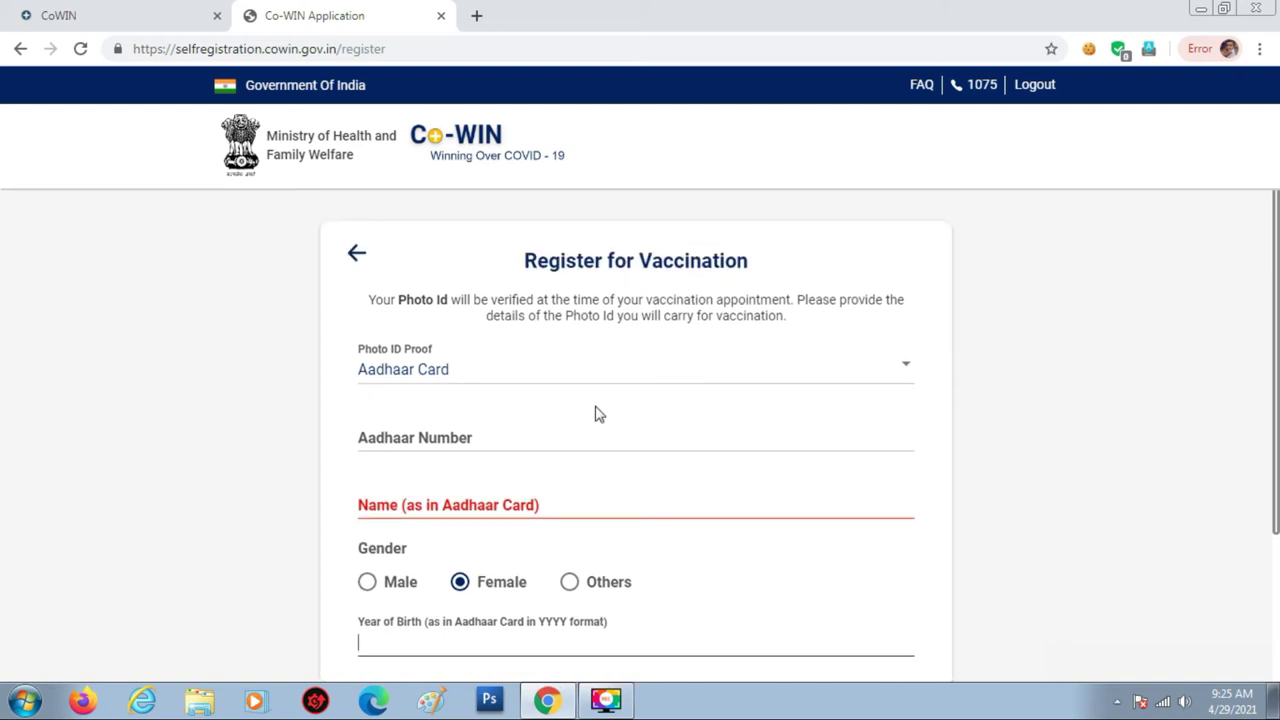
click(357, 254)
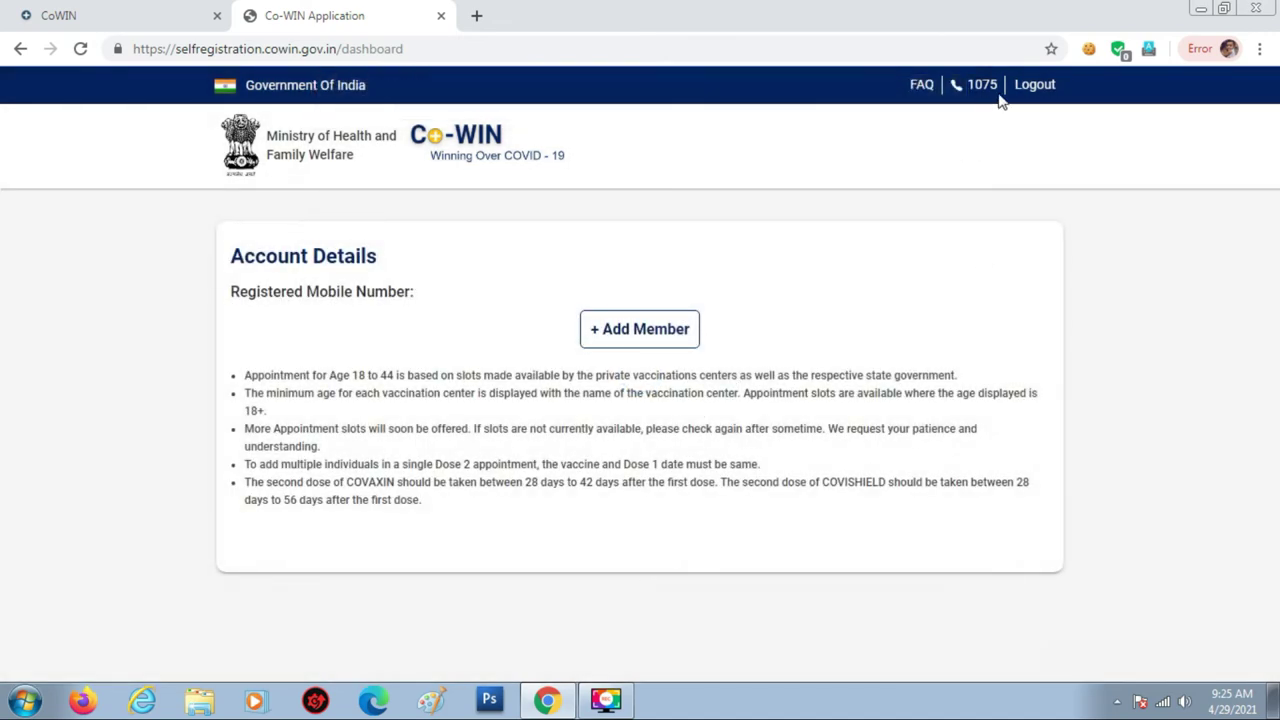
Step: Log out and select the empty phone number field on the sign-in page
click(1034, 90)
click(556, 460)
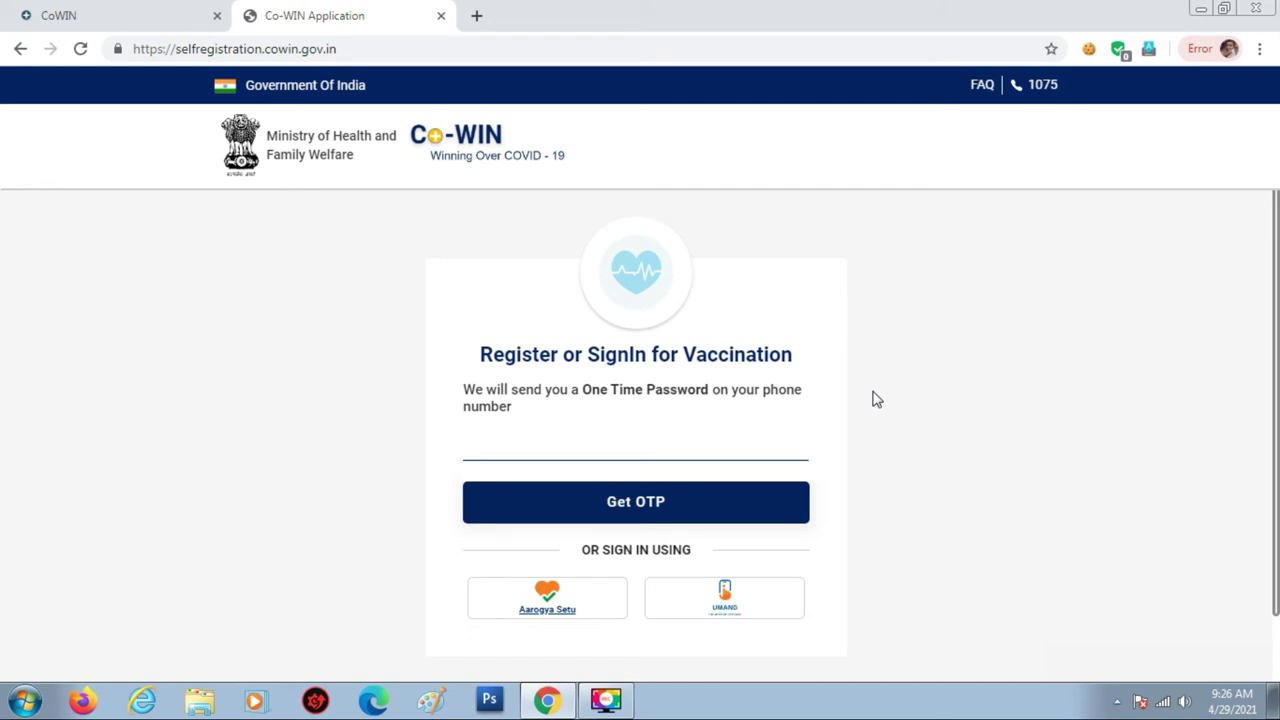
Step: Sign in again with the mobile number and one-time password, correcting a mistyped digit
text(9)
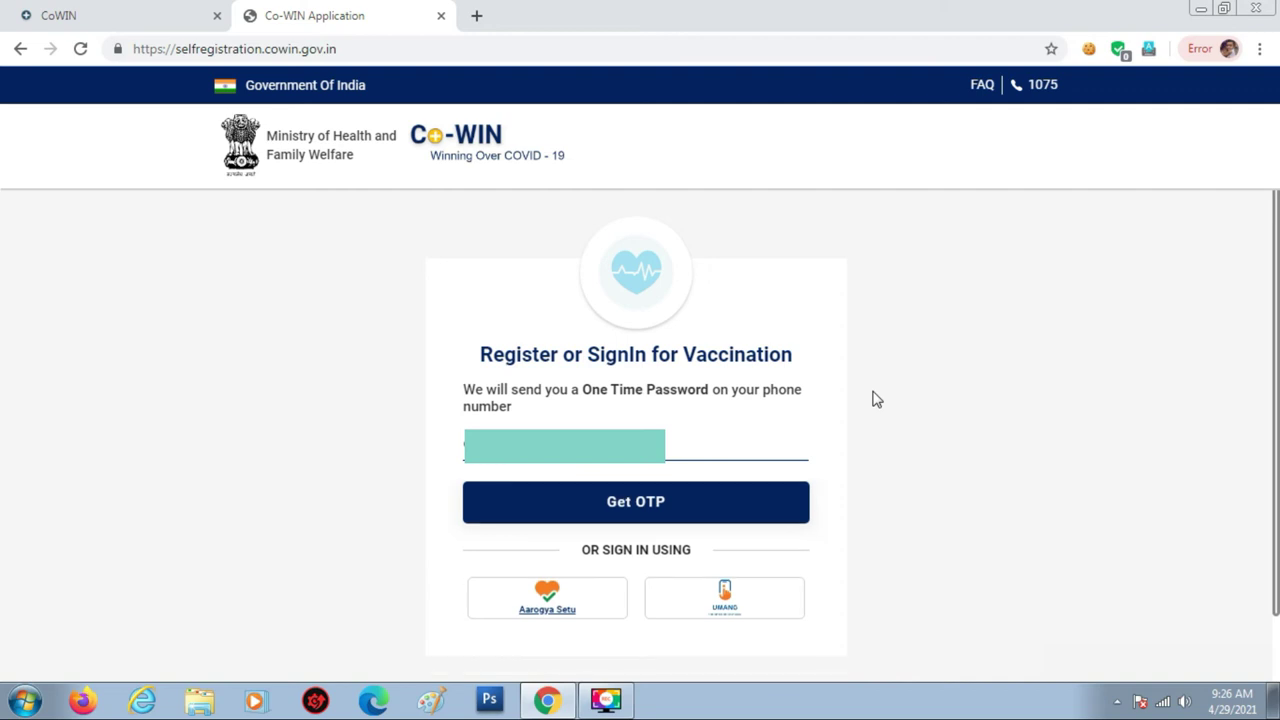
click(665, 503)
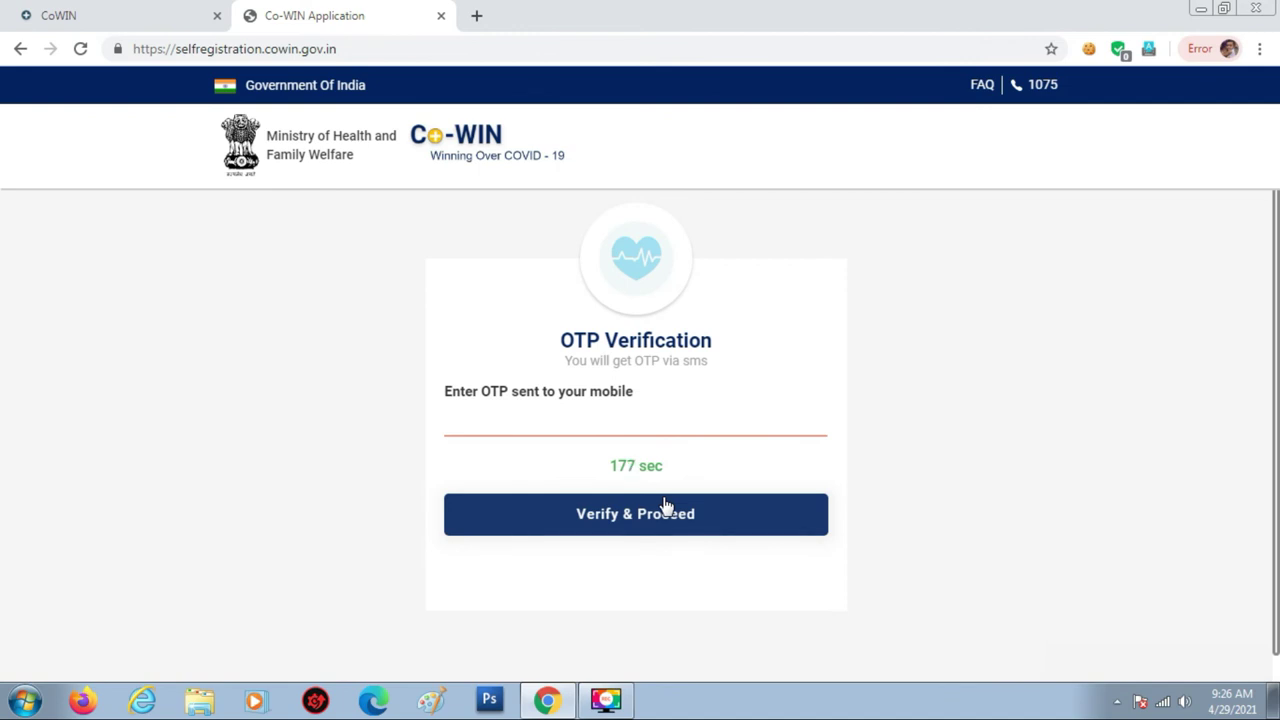
click(565, 424)
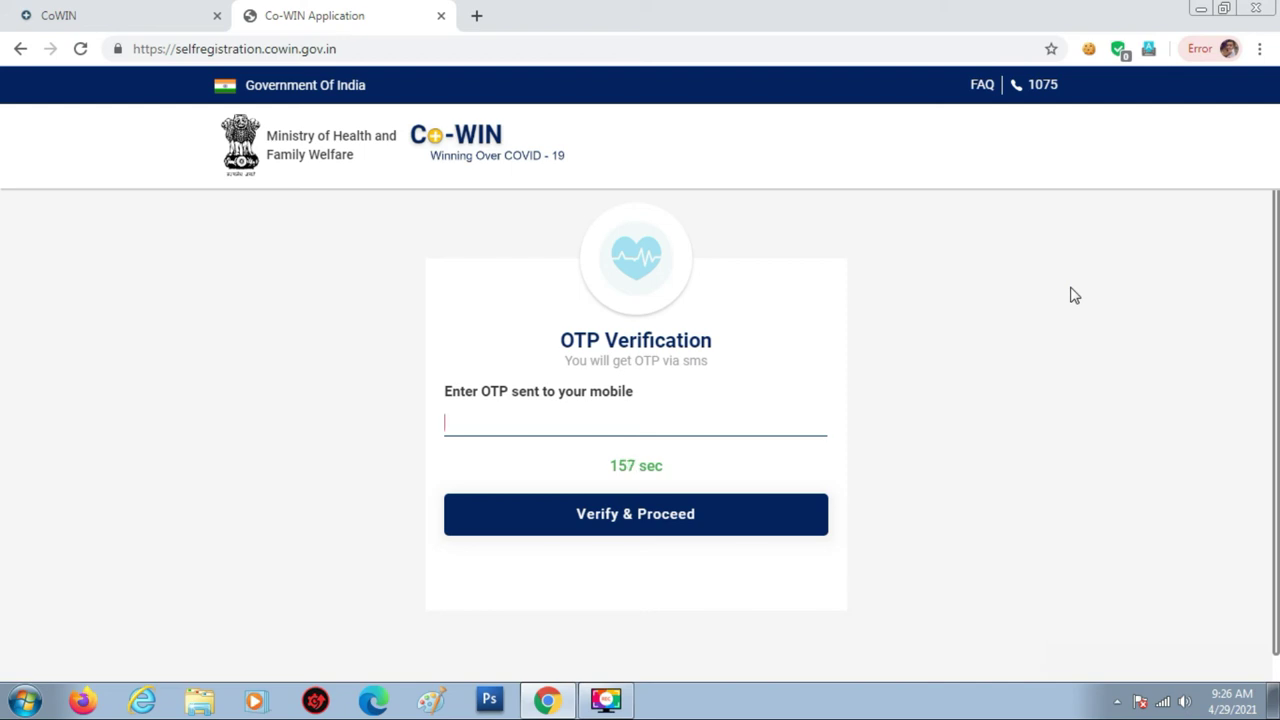
click(750, 512)
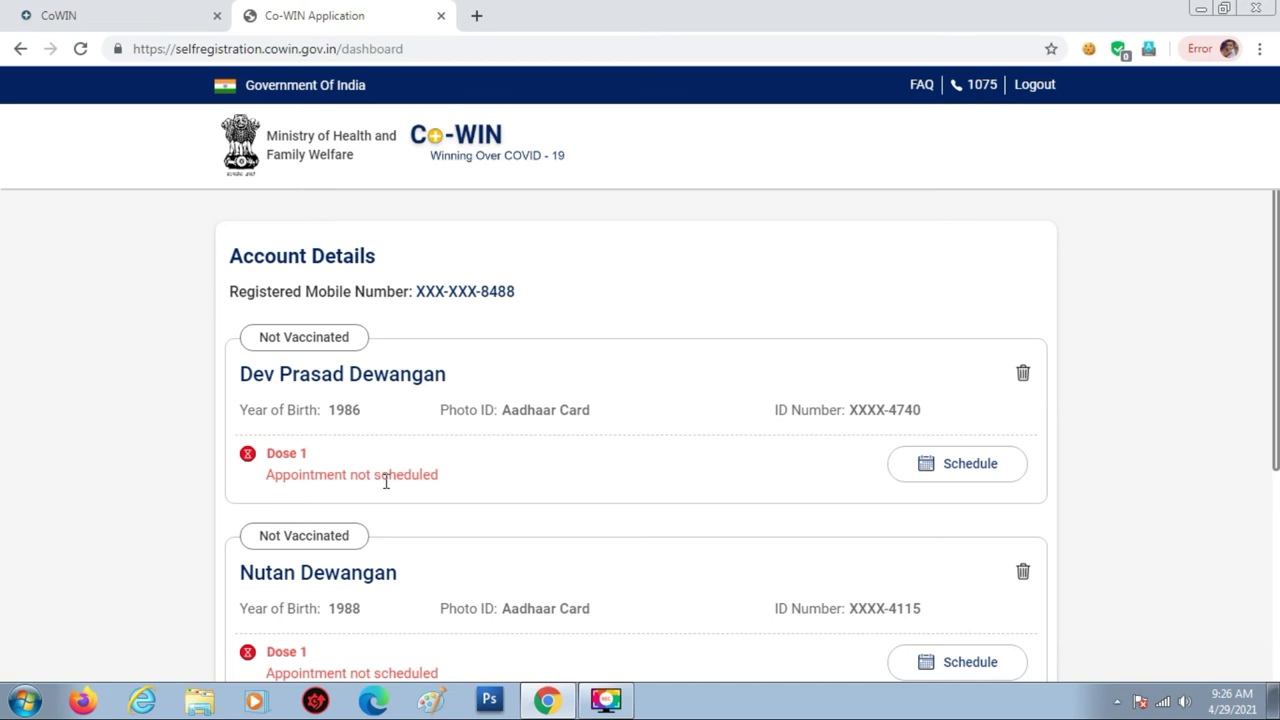
Step: Tick Schedule on the 1986-born member's card so the Schedule Now bar appears
click(940, 466)
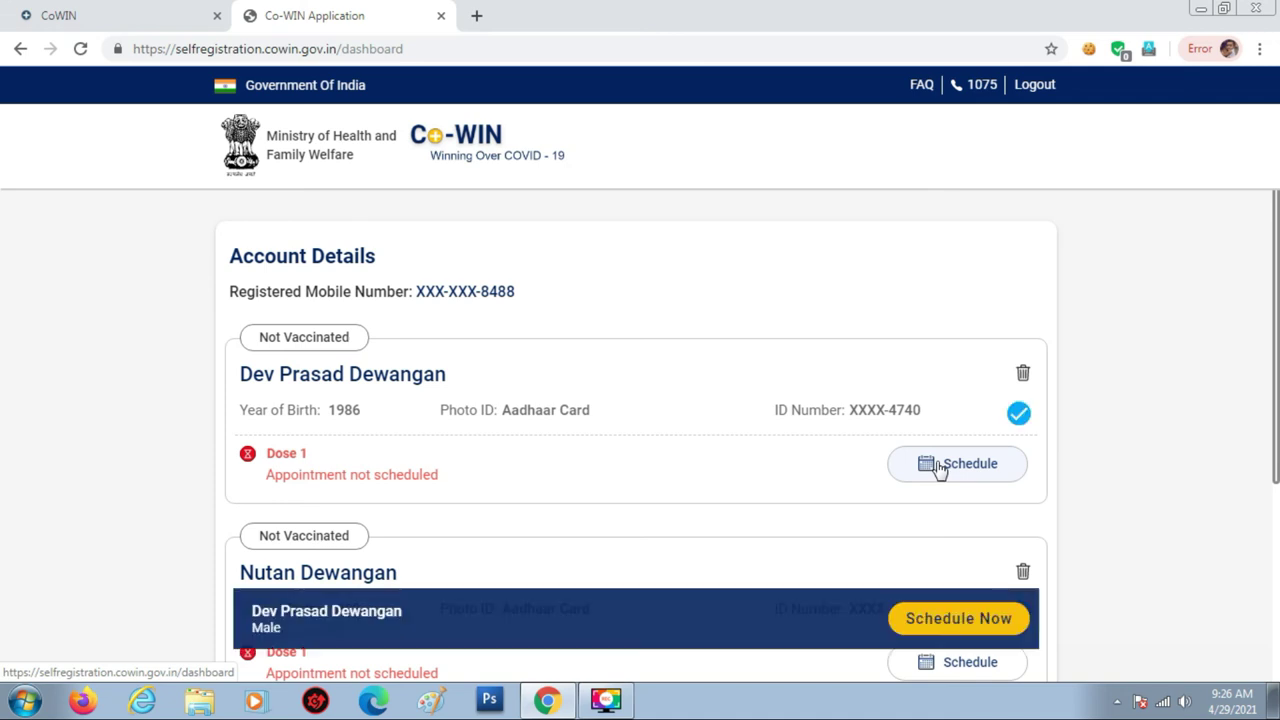
scroll(733, 450, down, 2)
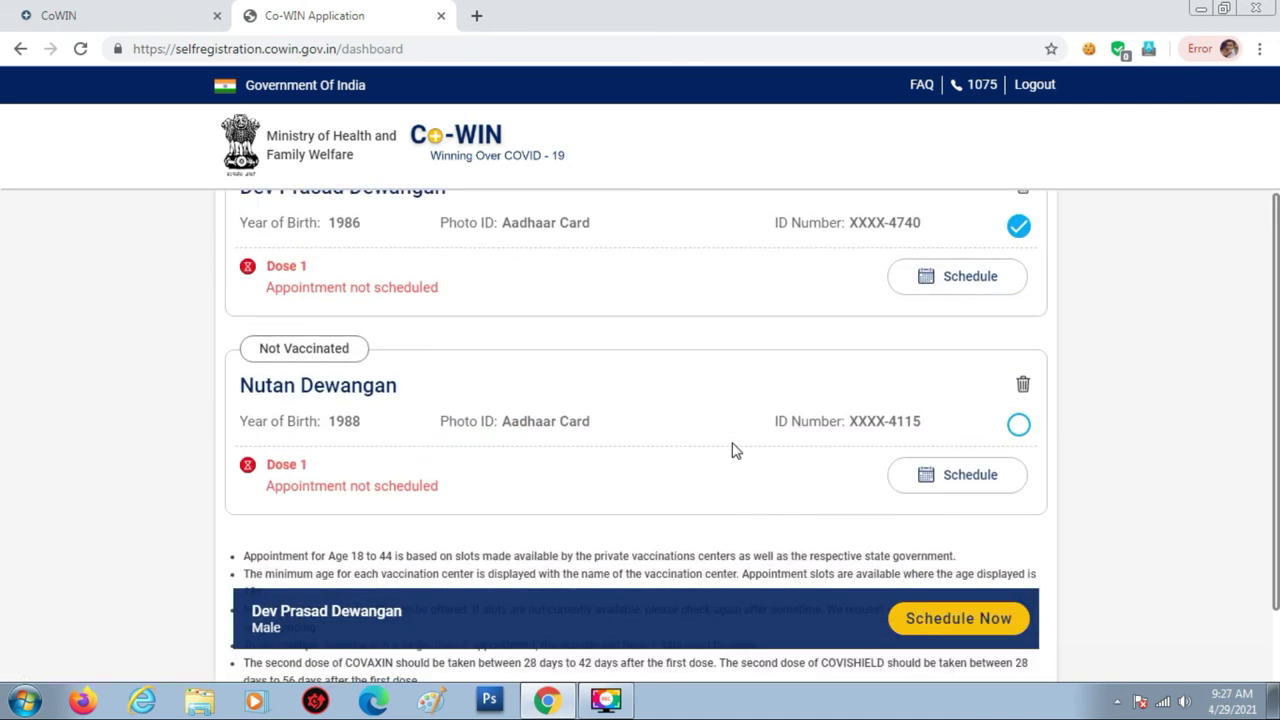
scroll(733, 450, up, 2)
scroll(733, 450, down, 2)
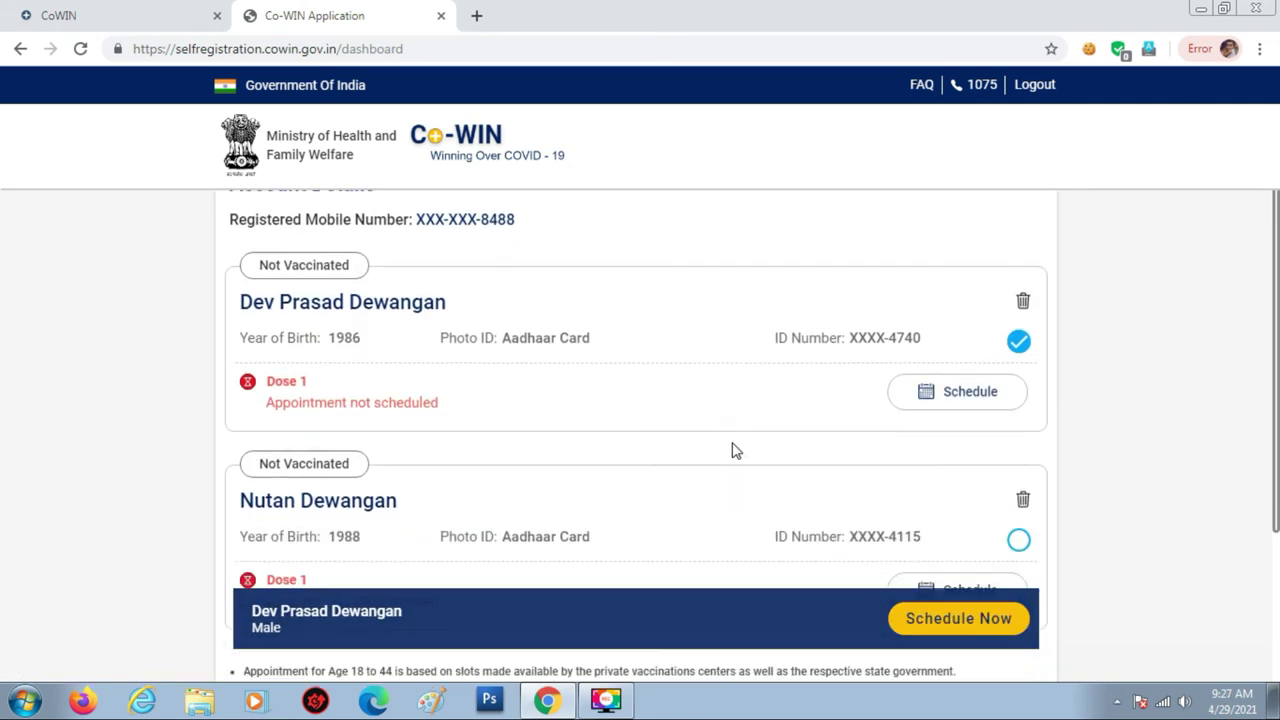
scroll(733, 450, down, 1)
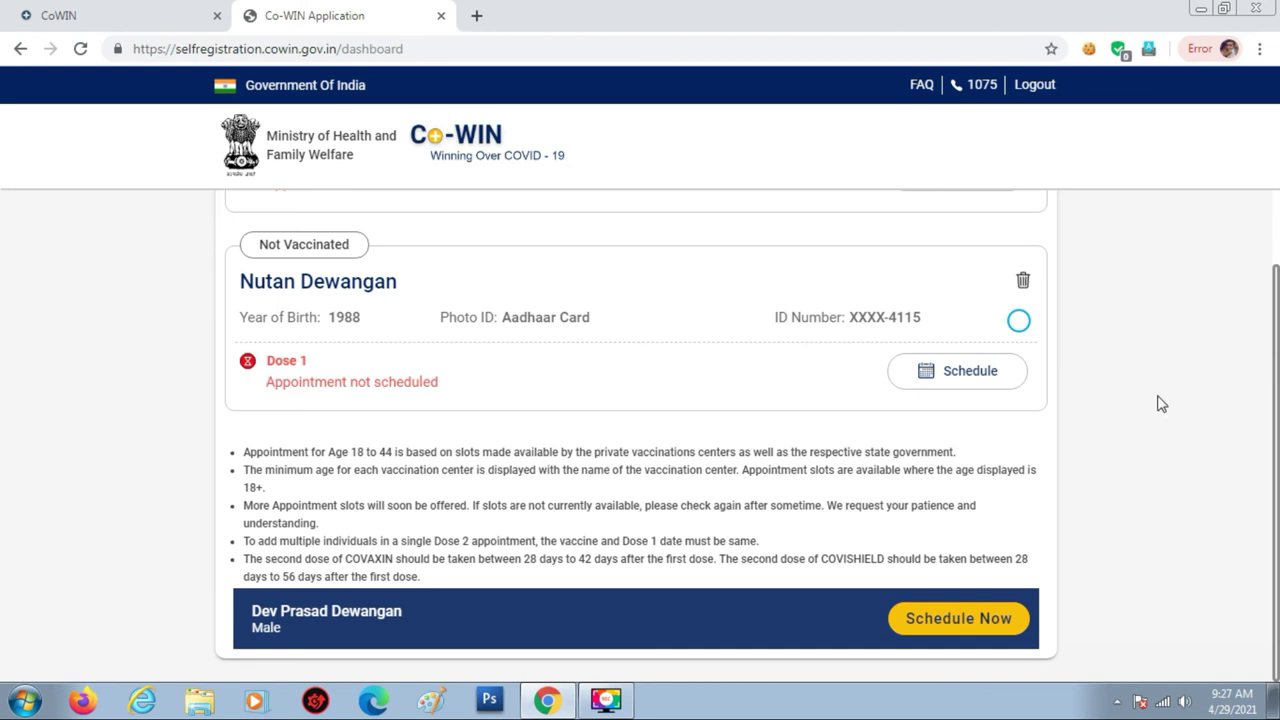
scroll(1131, 403, up, 3)
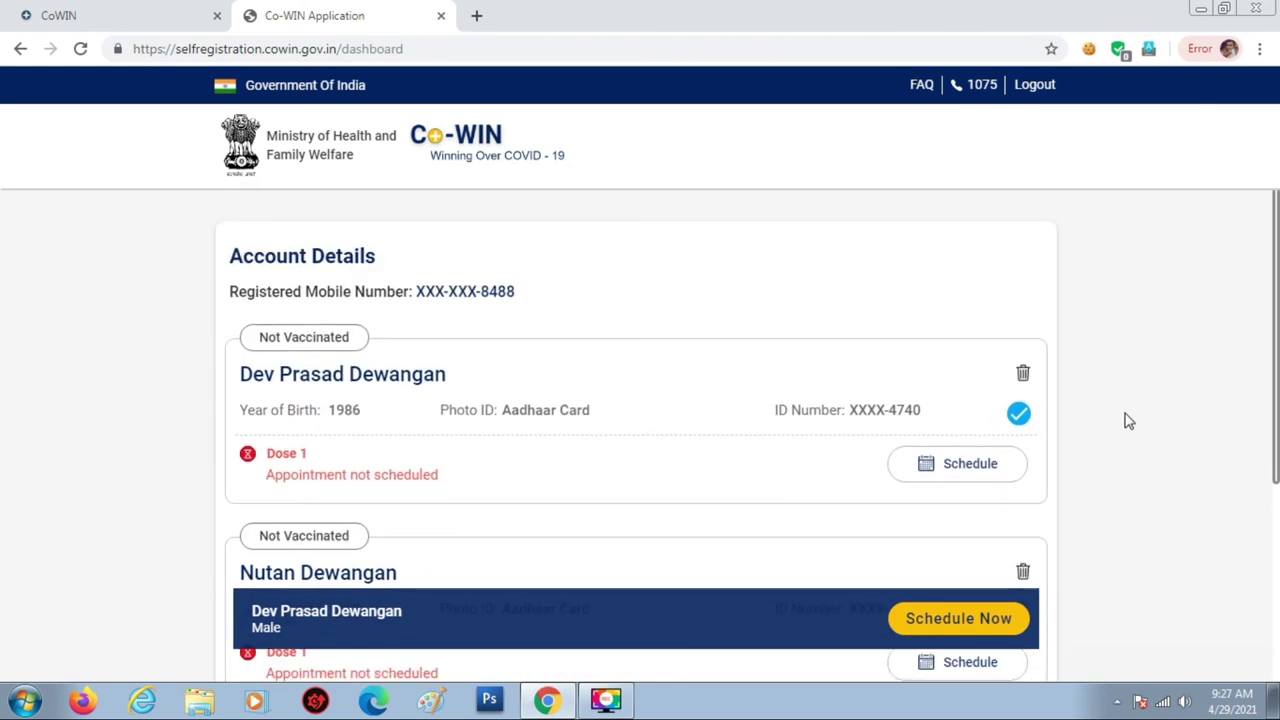
scroll(1090, 480, down, 1)
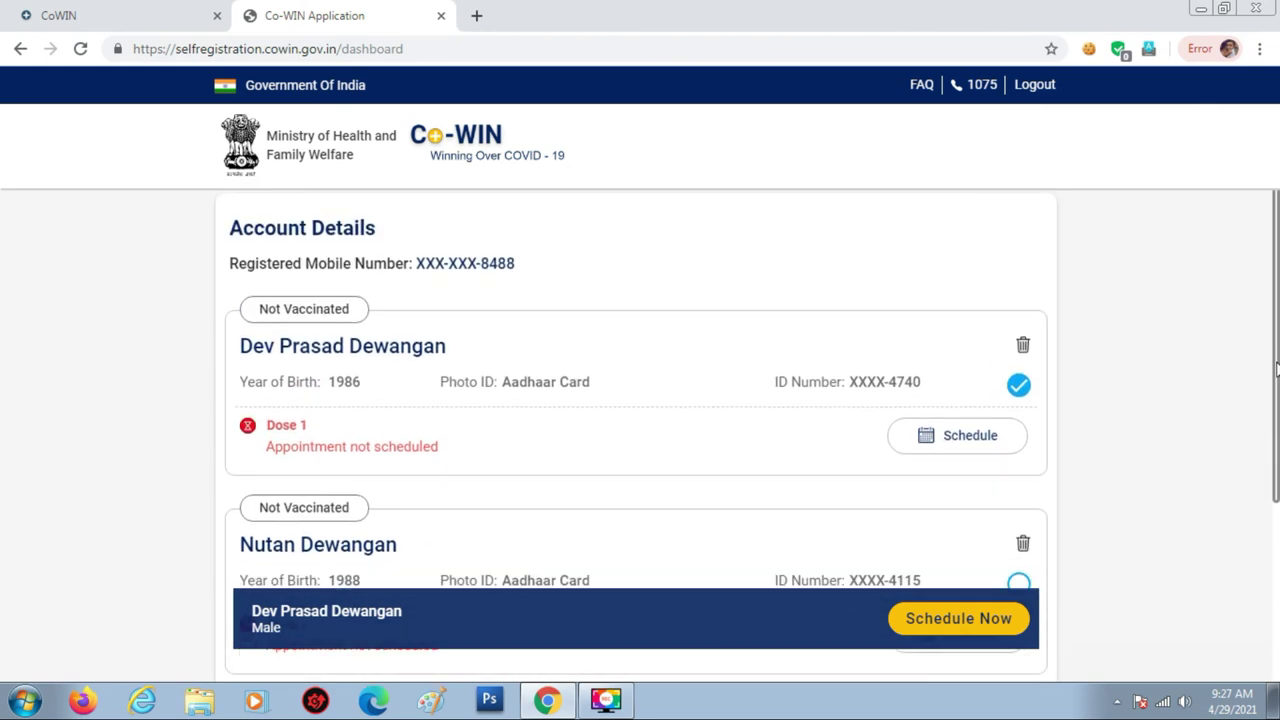